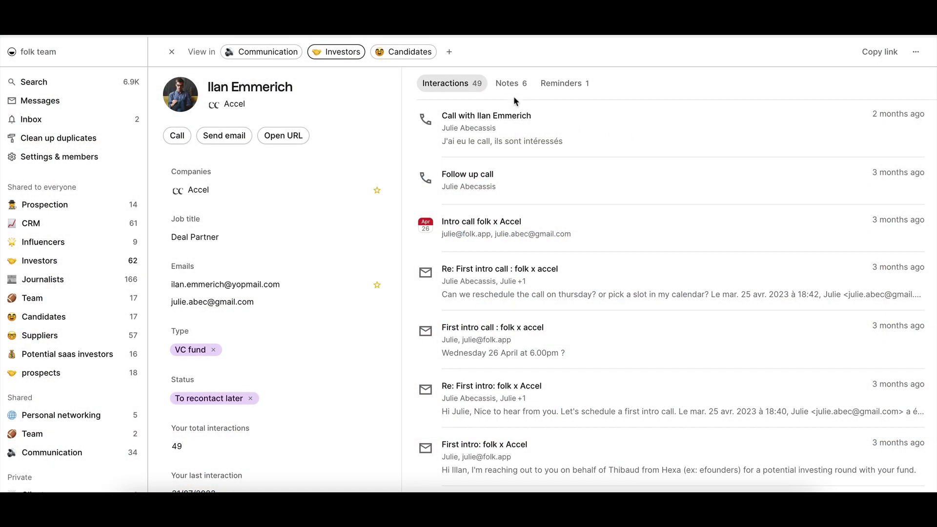
left_click(508, 86)
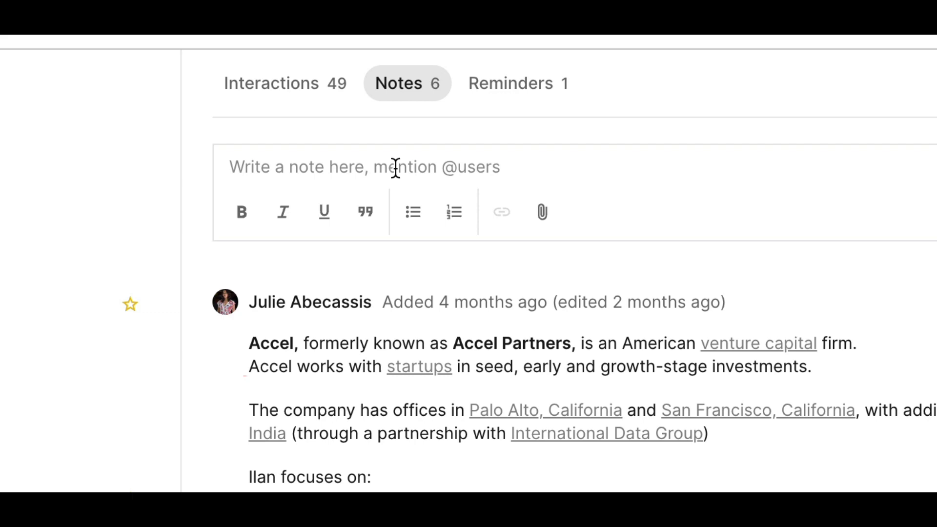
left_click(474, 124)
type("Very inter")
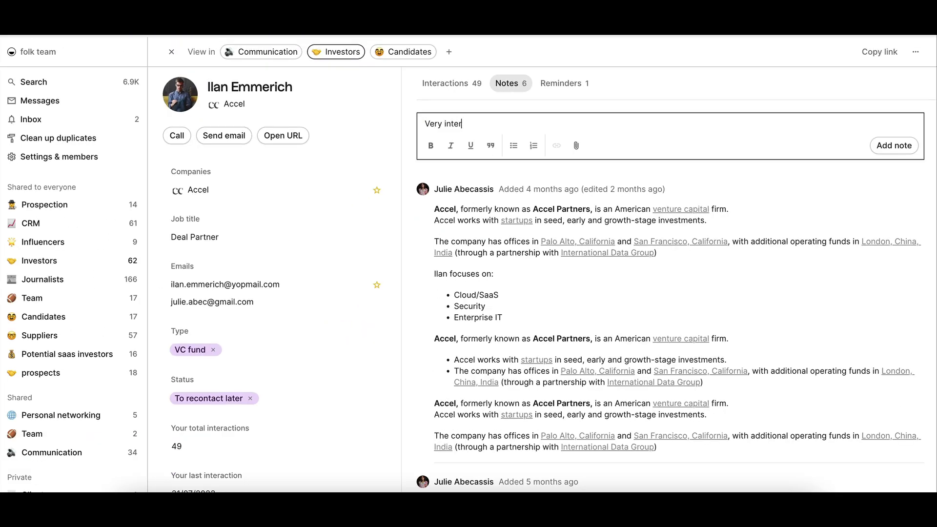
key("Return")
type("Shared the key milesto")
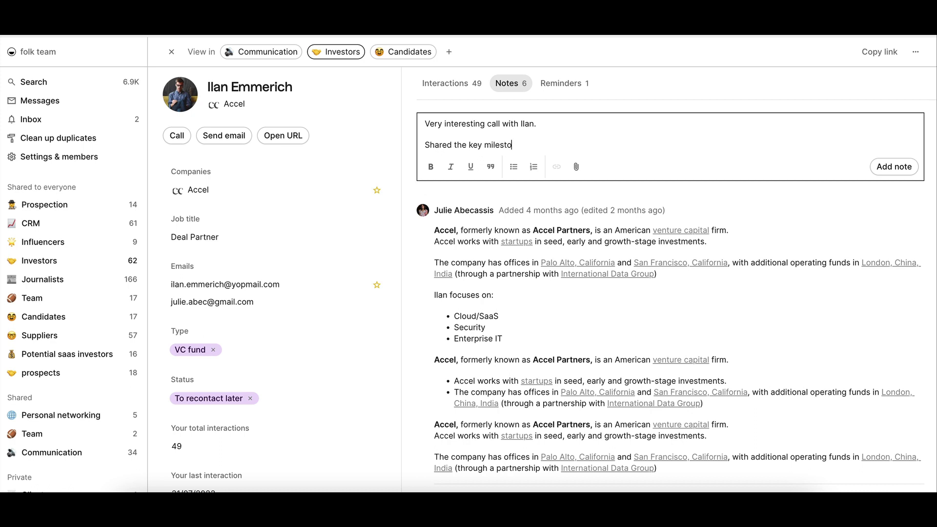
type("nes with him and we need t")
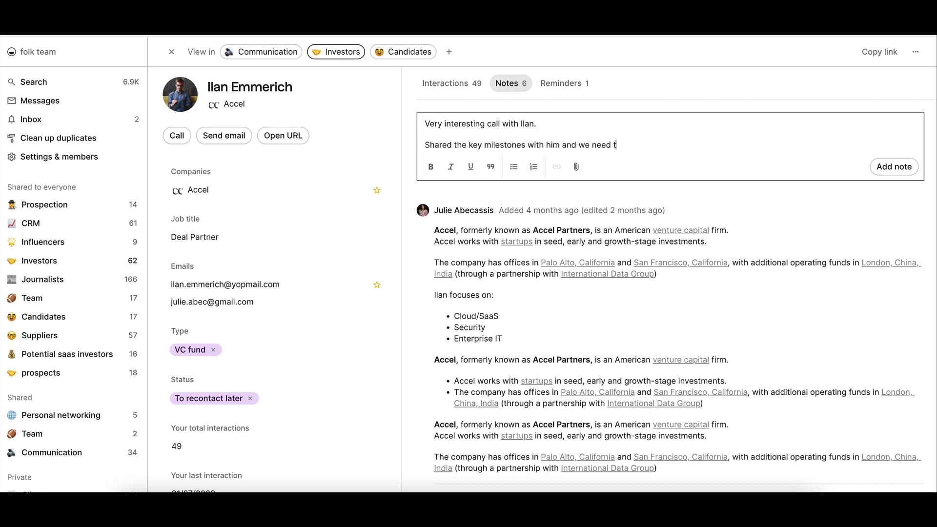
type("o send accurate key metrics.")
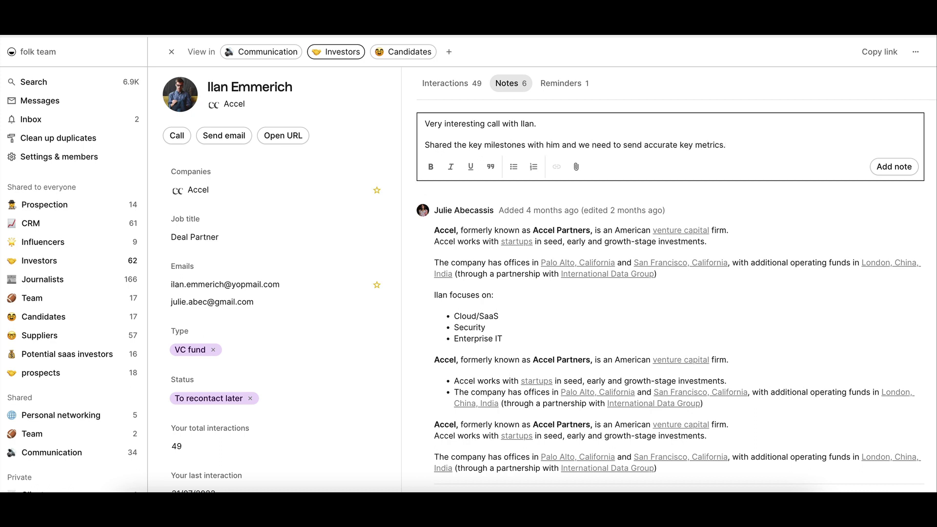
key("Return")
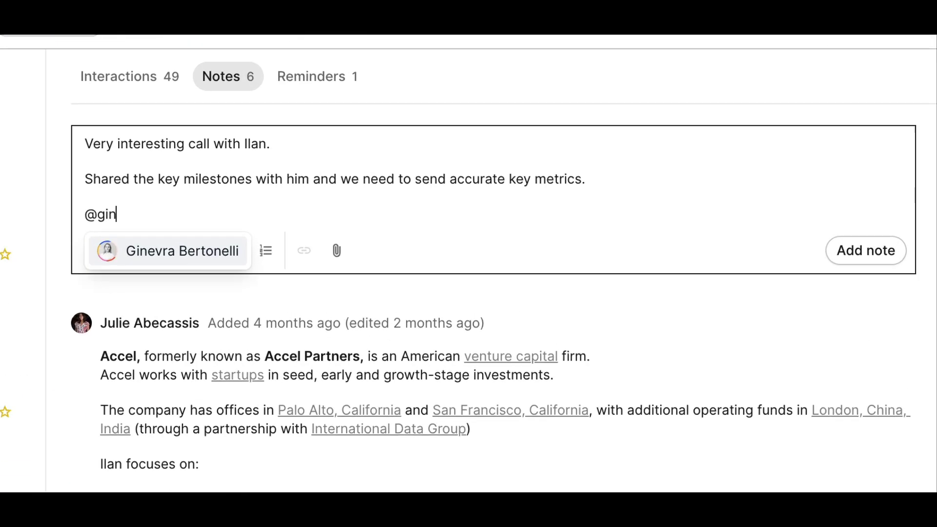
key("Return")
type("can you prepare the fol")
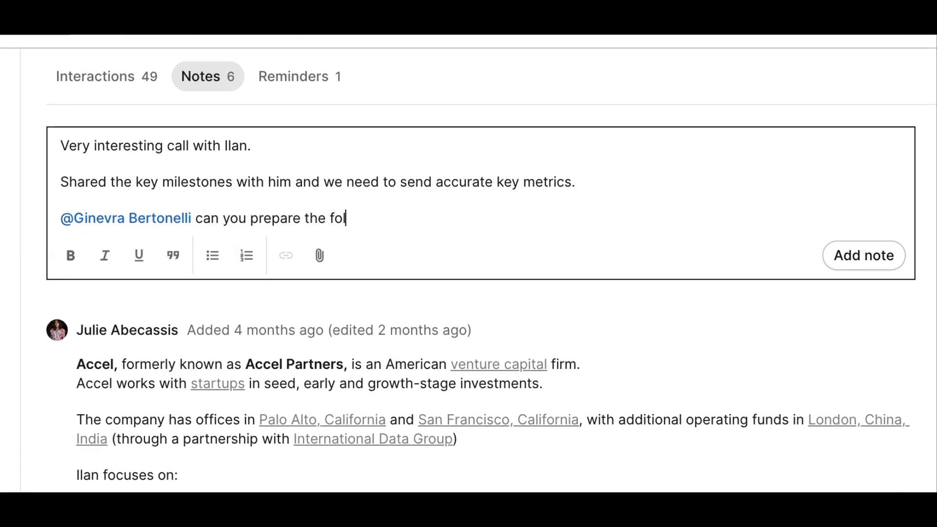
type("low up email? thks")
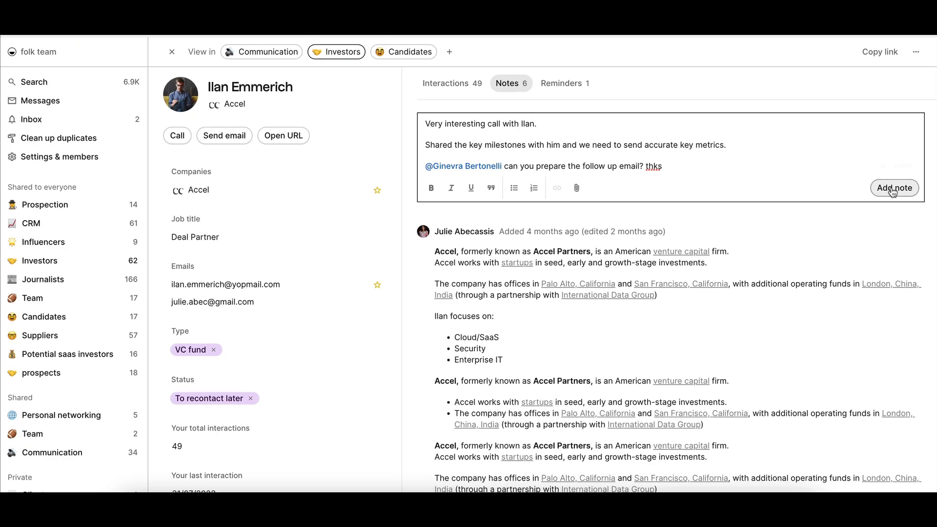
Step: Post the call note, then post a second note with Investor deck.pdf attached
left_click(879, 218)
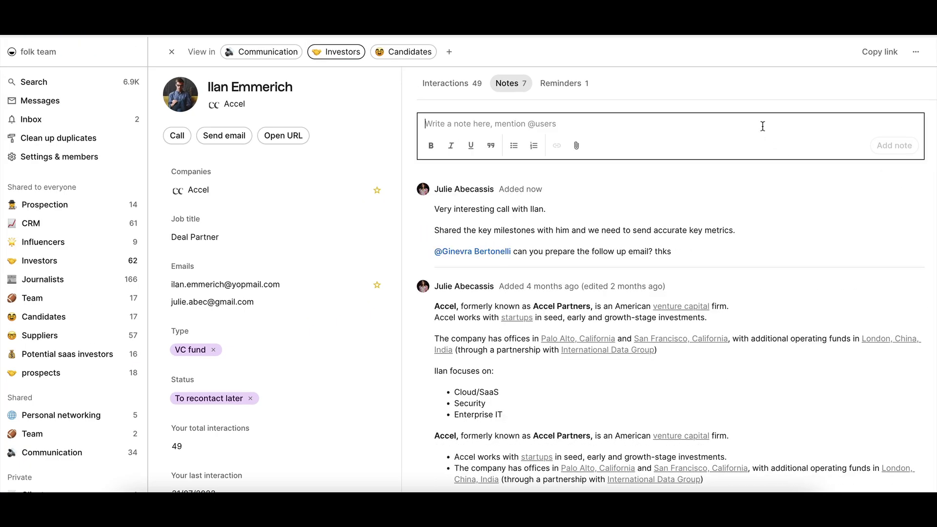
mouse_move(648, 330)
left_mouse_down()
mouse_move(552, 173)
mouse_move(541, 125)
left_mouse_up()
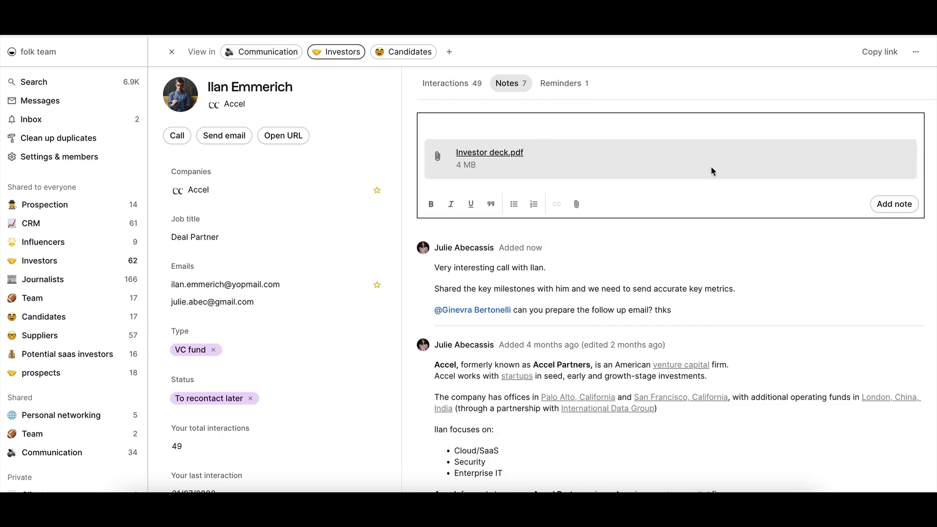
left_click(897, 205)
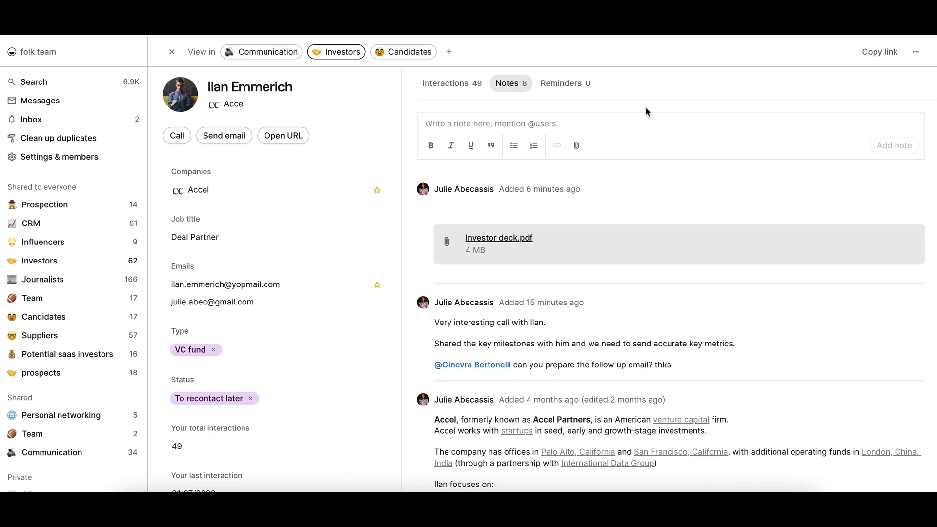
Step: Create a non-repeating 'Send follow up email' reminder due in a week, also notifying Ginevra
left_click(561, 86)
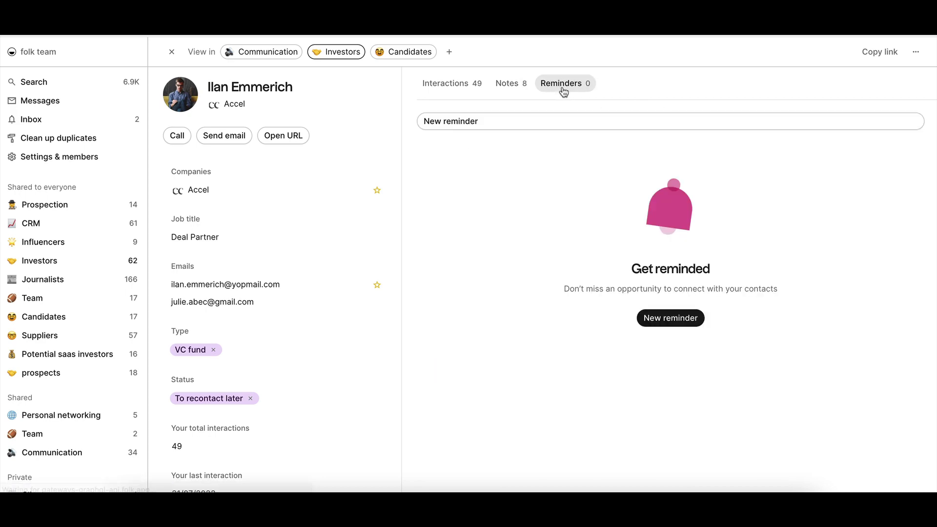
left_click(550, 122)
type("S")
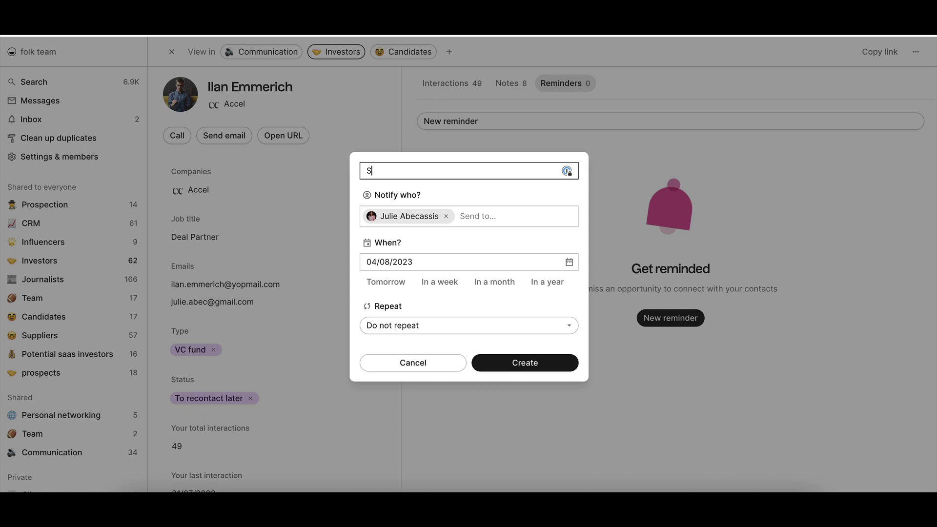
type("end follow up email")
left_click(513, 214)
type("gin")
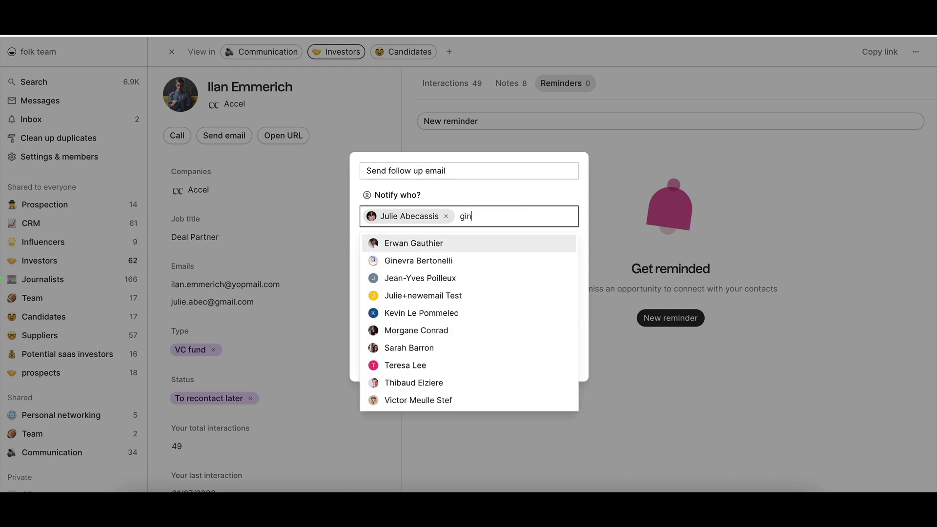
left_click(513, 245)
left_click(440, 289)
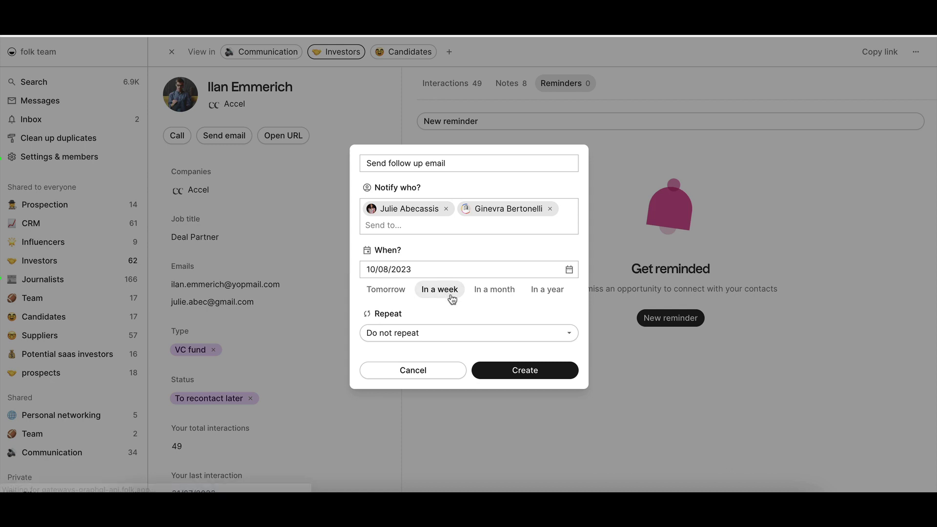
left_click(486, 332)
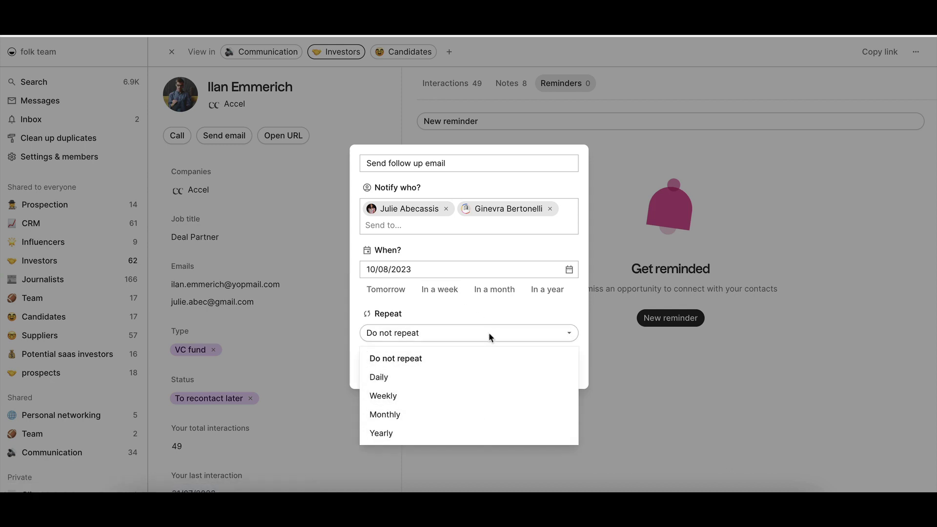
left_click(489, 332)
left_click(515, 375)
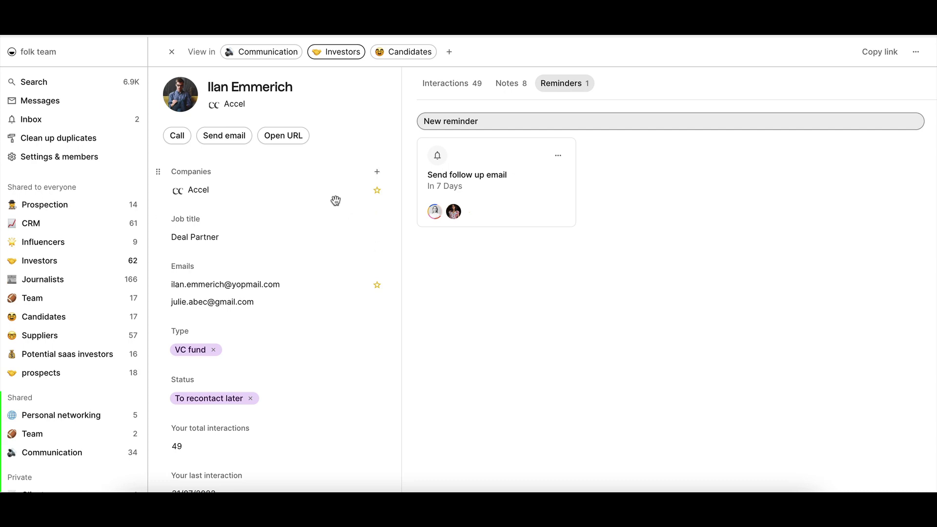
Step: Open the 'Send follow up email' reminder from the inbox's upcoming reminders list
left_click(127, 122)
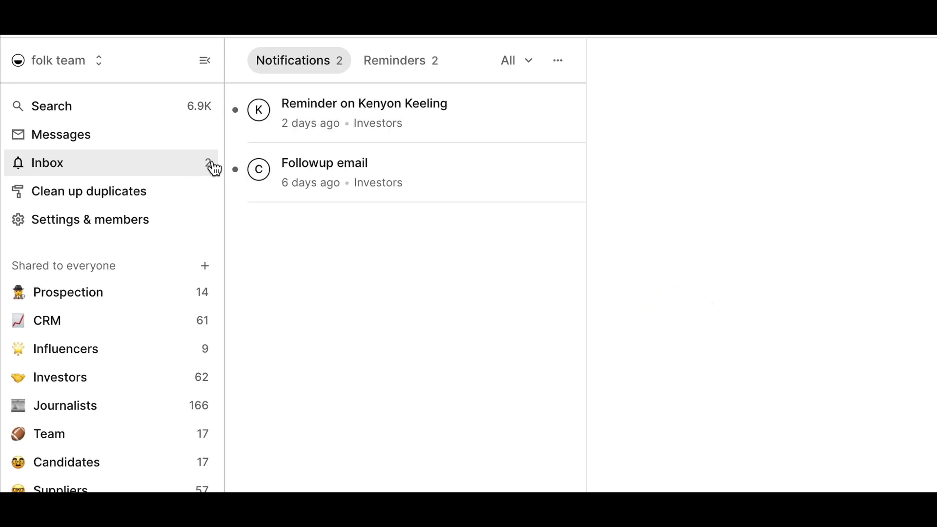
left_click(401, 71)
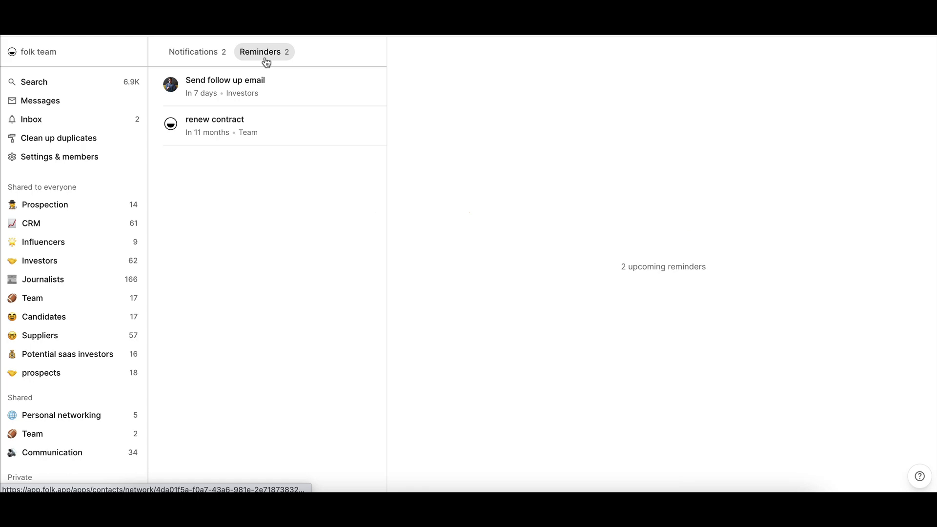
left_click(274, 93)
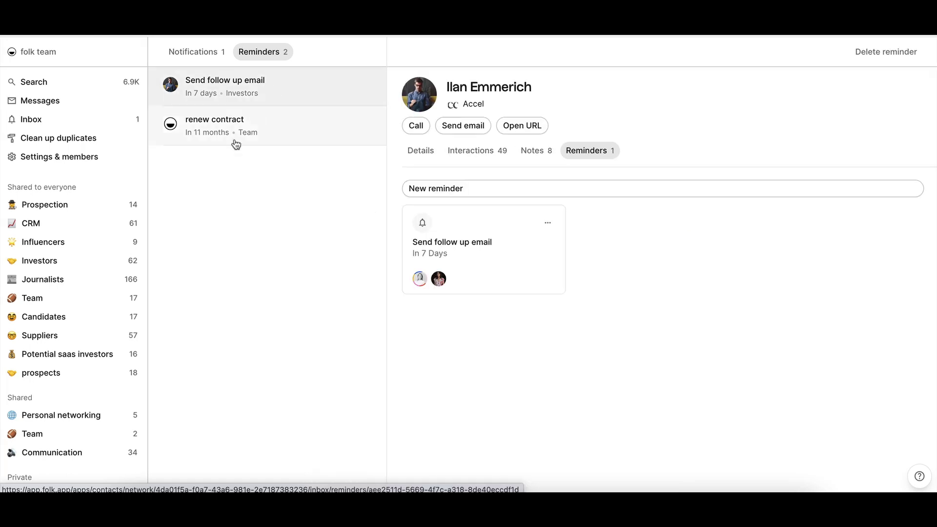
Step: Open the Investors table and preview a row's action menu and an email cell's right-click menu
left_click(107, 262)
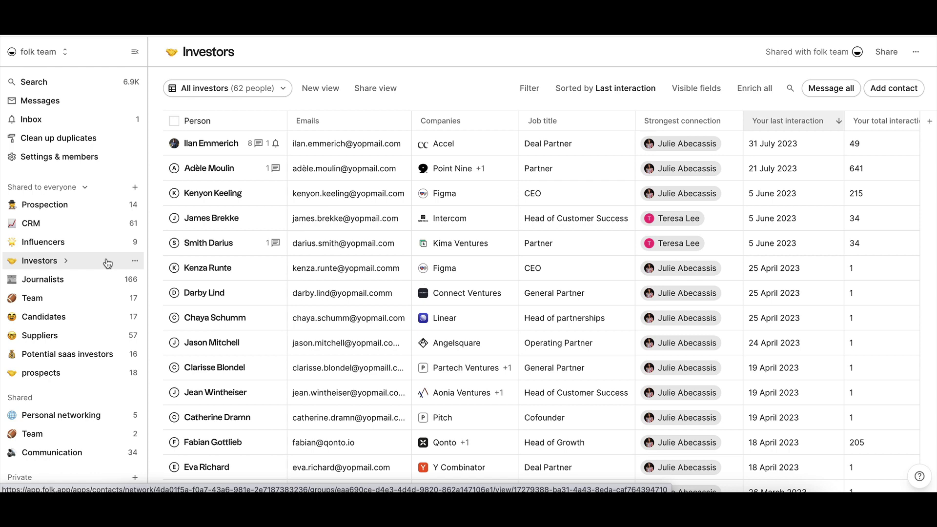
mouse_move(221, 194)
left_click(273, 194)
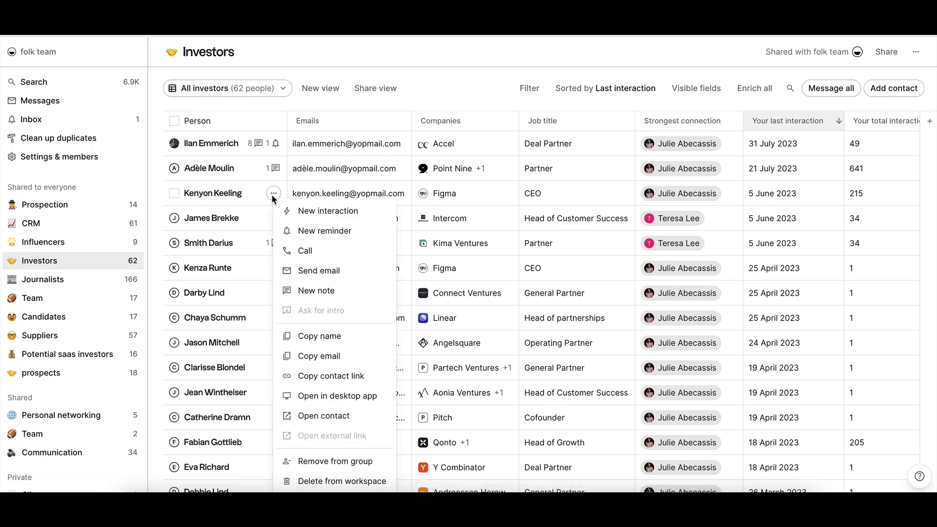
left_click(272, 195)
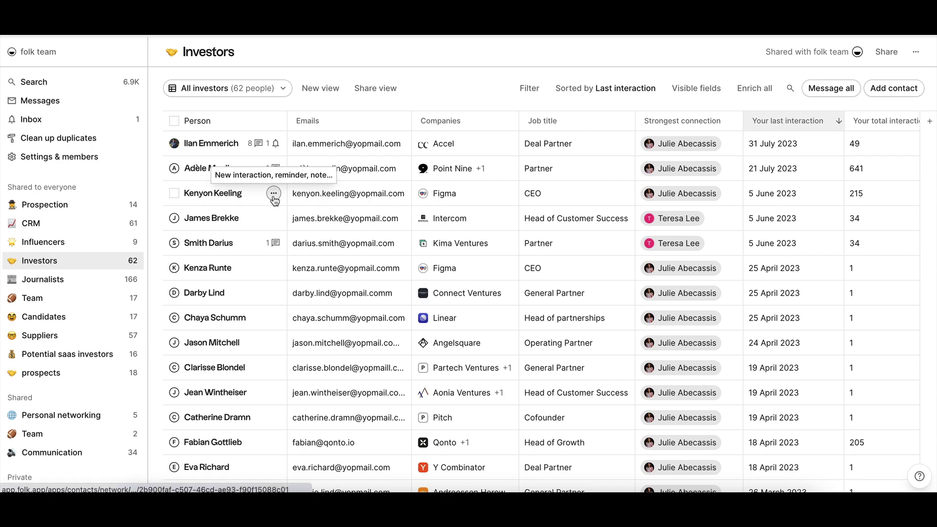
right_click(318, 195)
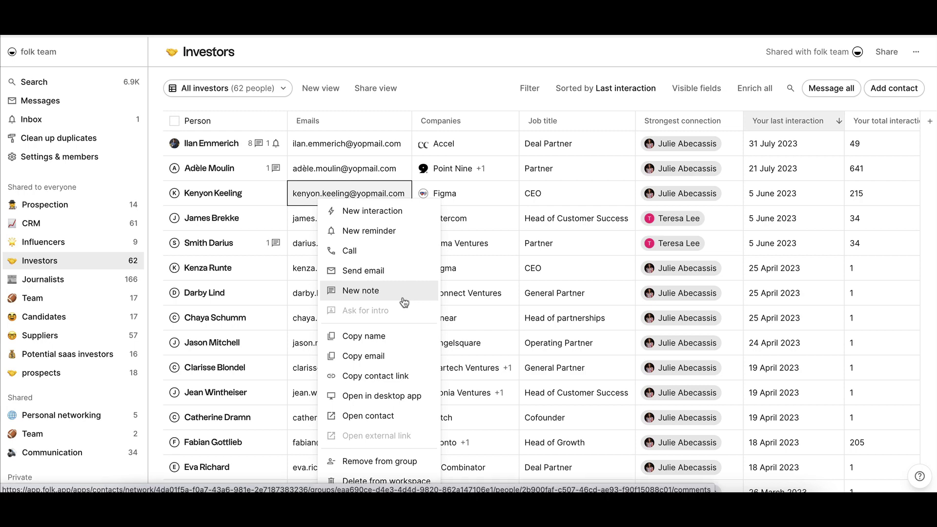
key("Escape")
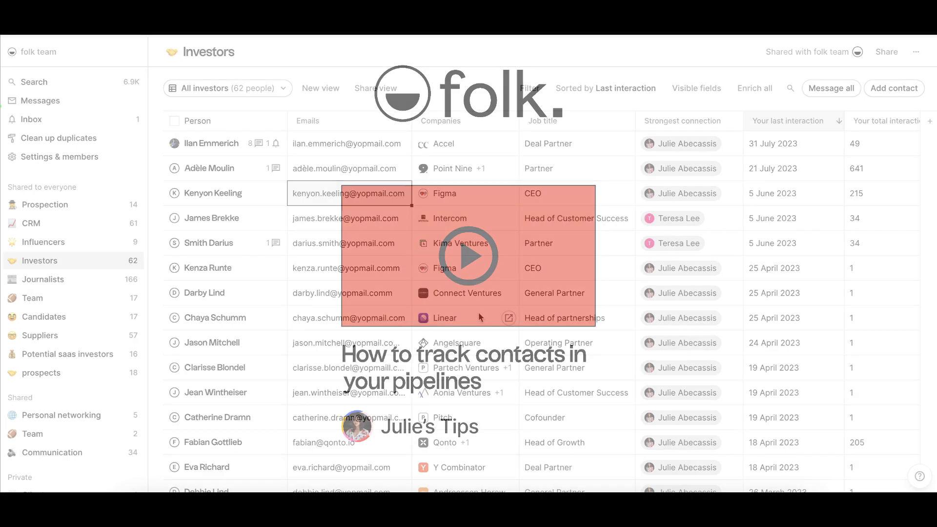